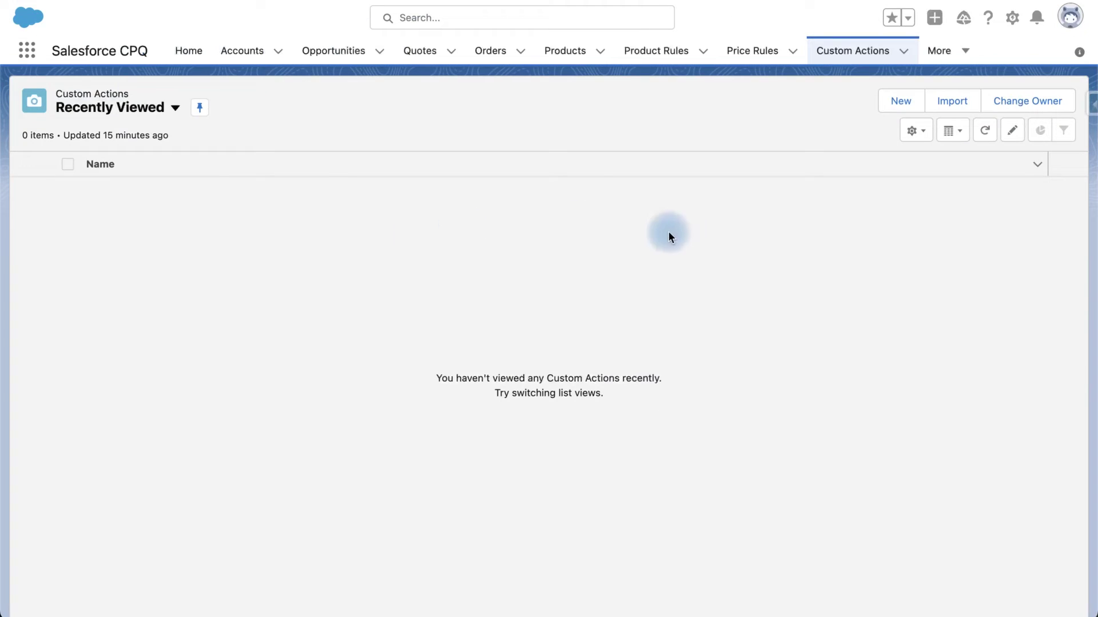
Create a new custom action named 'Screen Flow Action' with display order 10 and type Button.
click(895, 103)
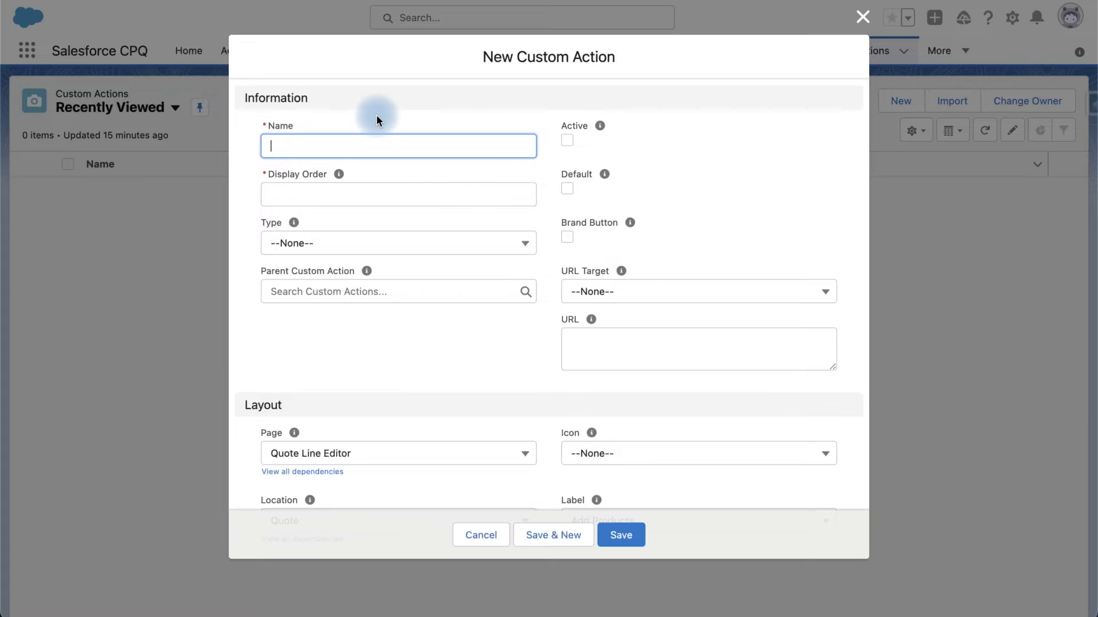
text(Screen Flow Action)
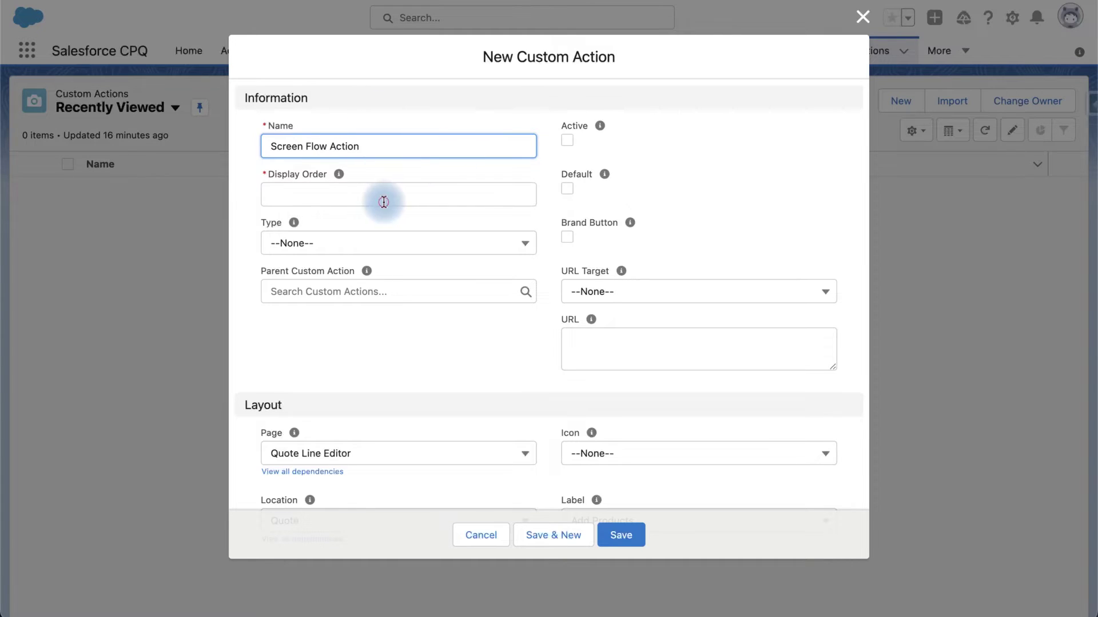
click(383, 201)
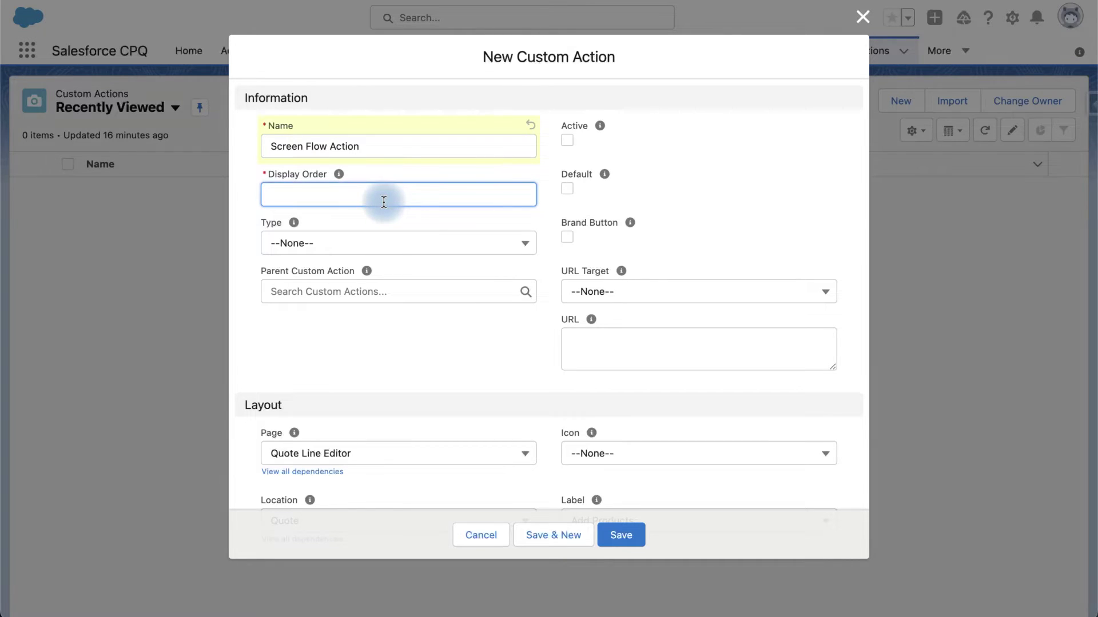
text(10)
click(389, 250)
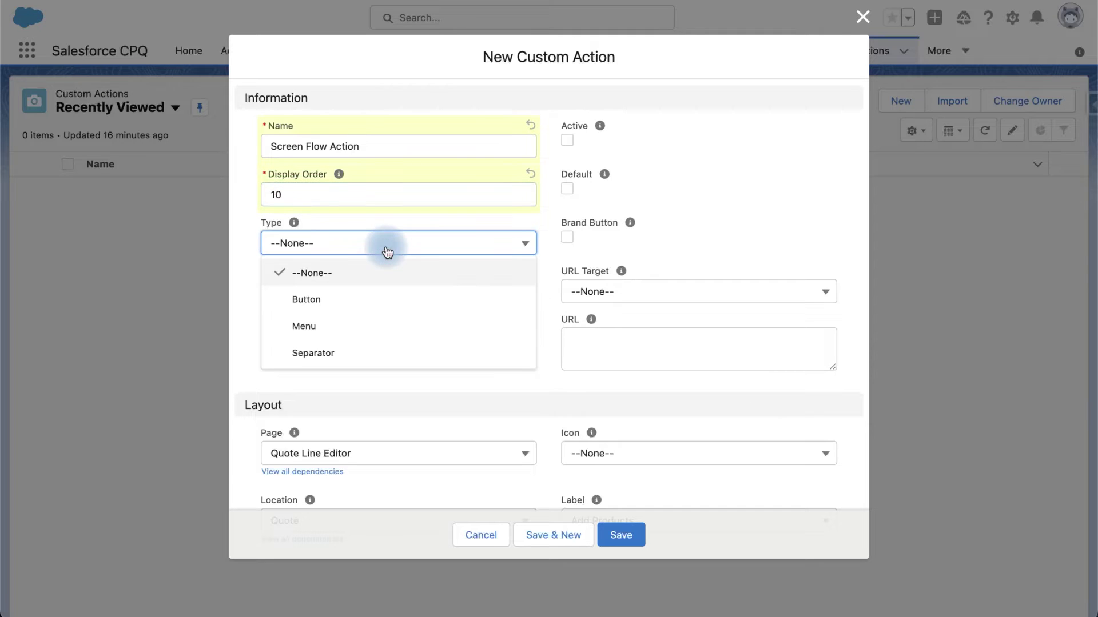
click(340, 301)
Mark the custom action Active and set its URL target to Popup.
click(568, 140)
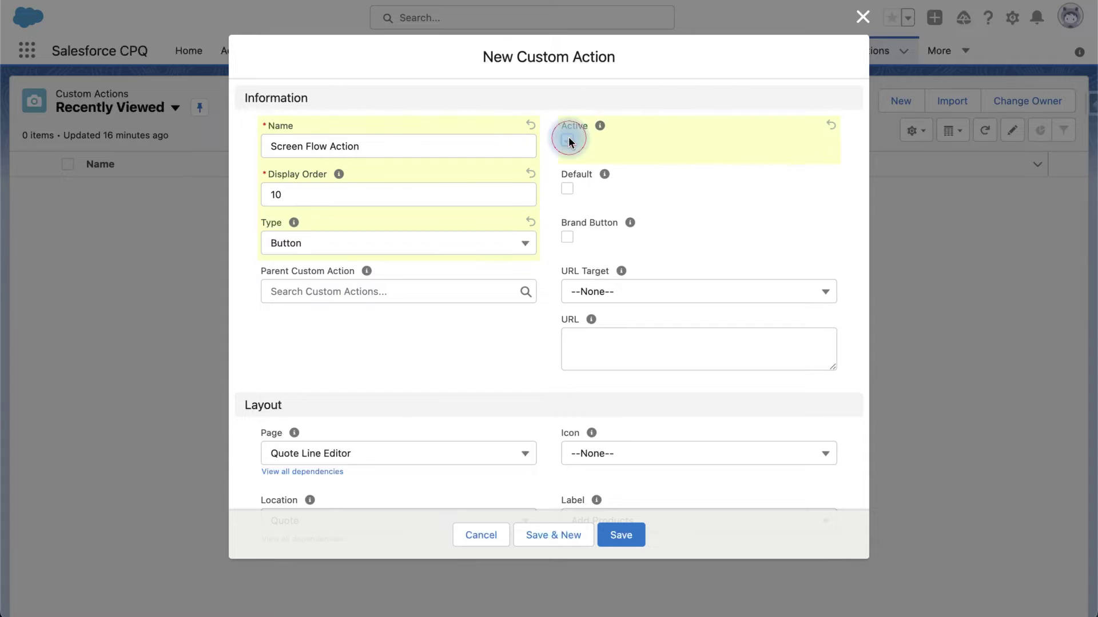
click(572, 286)
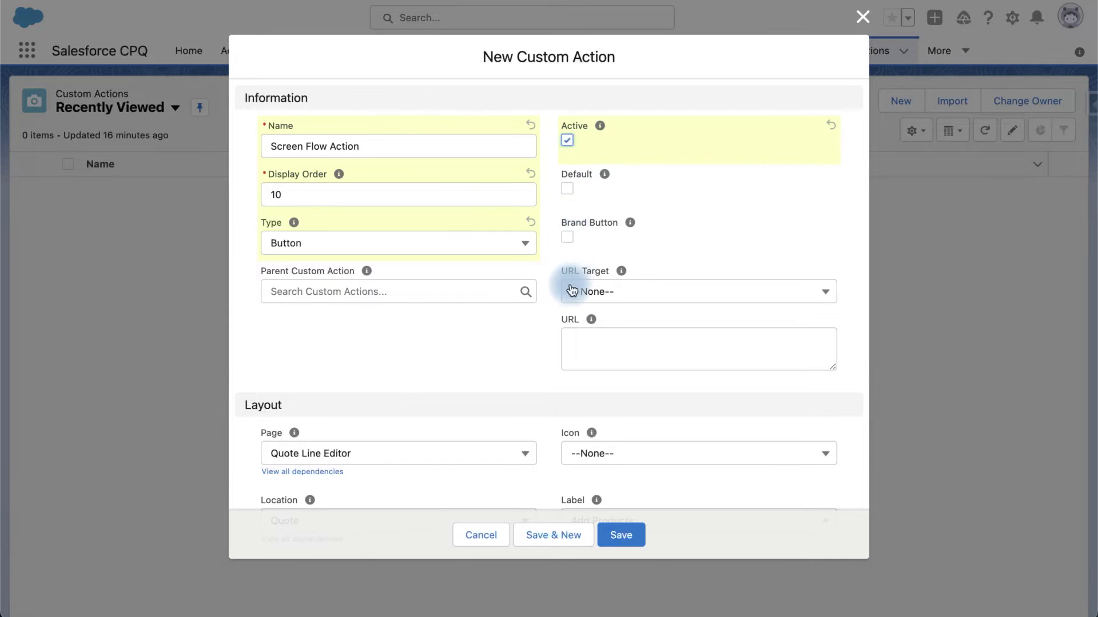
click(591, 290)
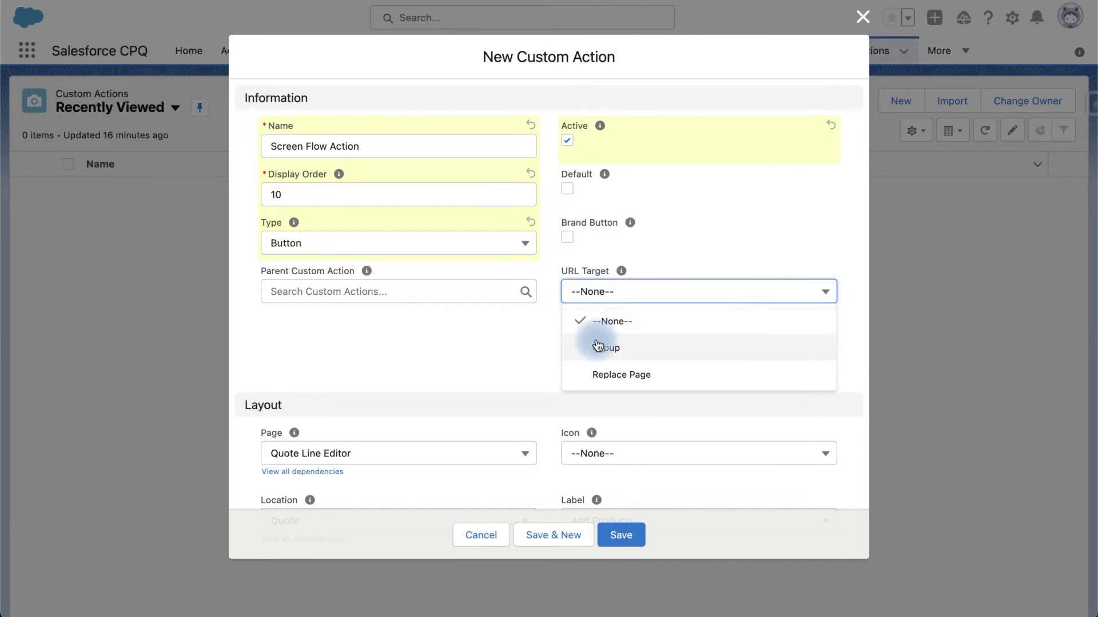
click(598, 346)
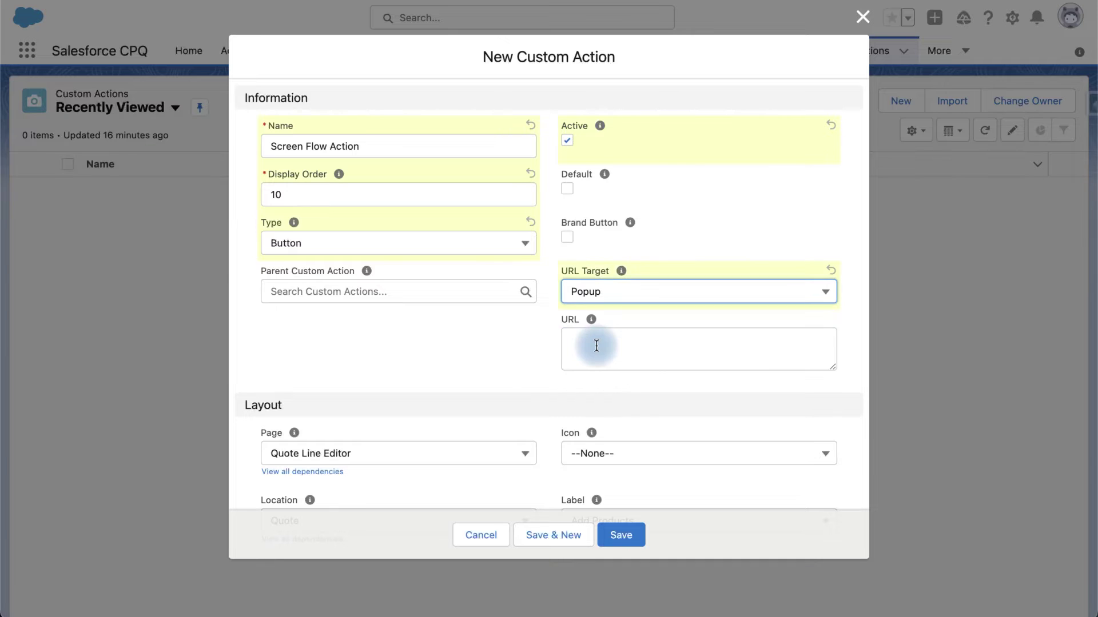
click(596, 346)
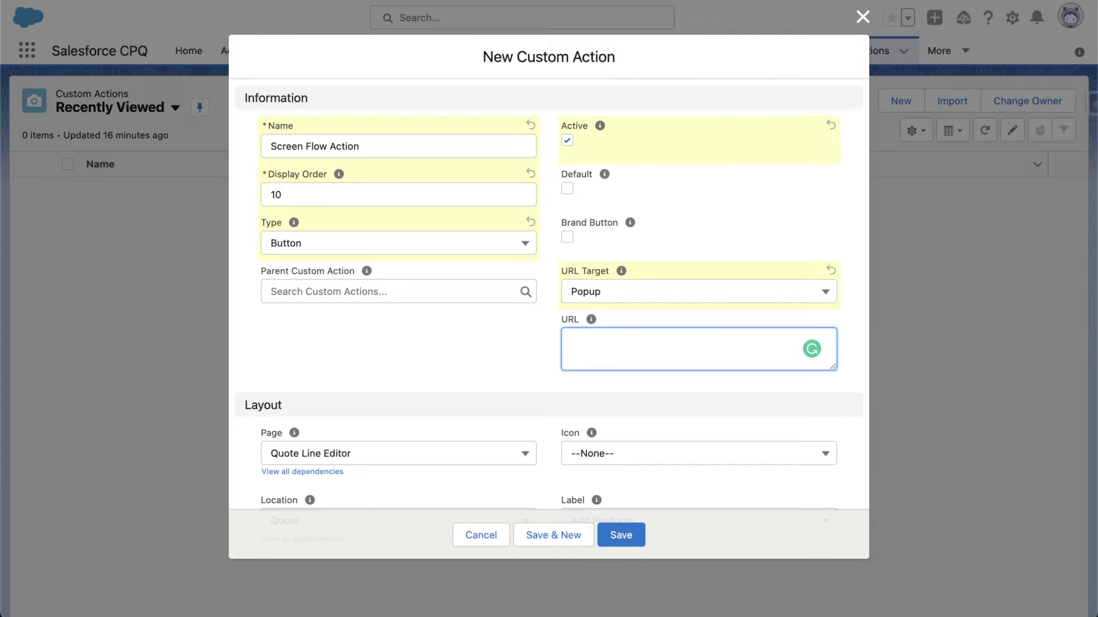
Copy the flow URL /flow/Custom_Action_Flow_Demo from Setup into the custom action's URL field.
key(ctrl+Tab)
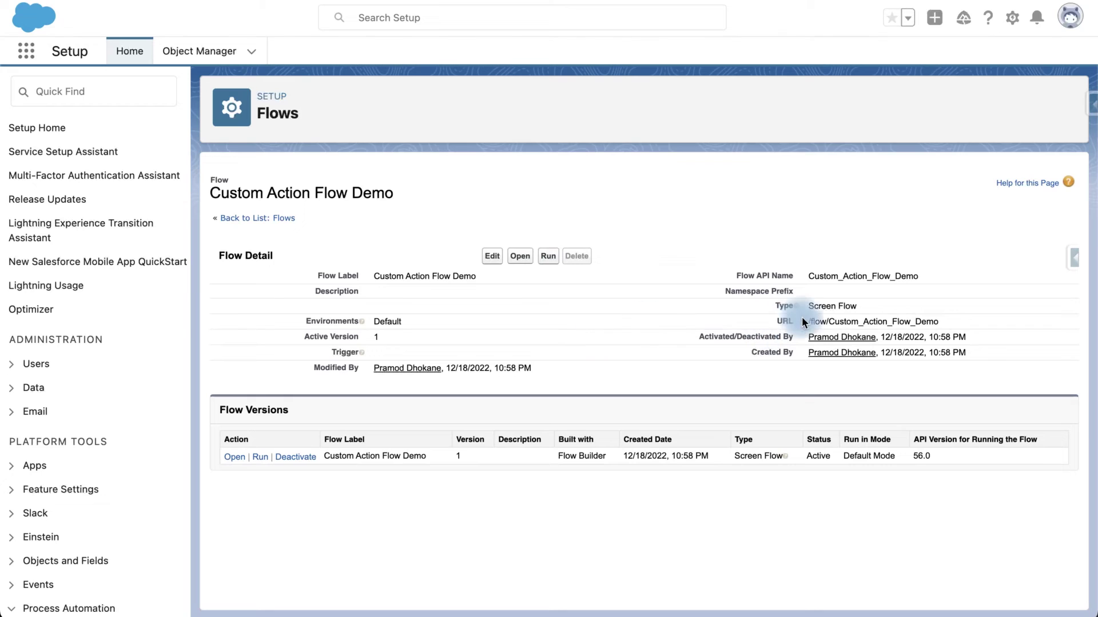
triple_click(850, 322)
key(ctrl+c)
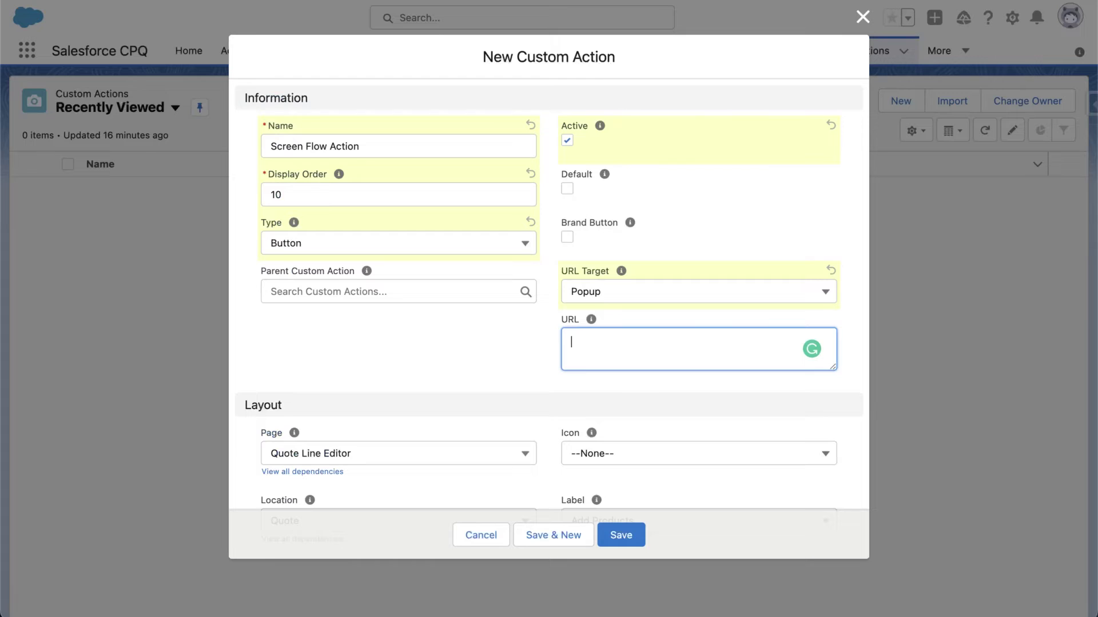
click(625, 331)
key(ctrl+v)
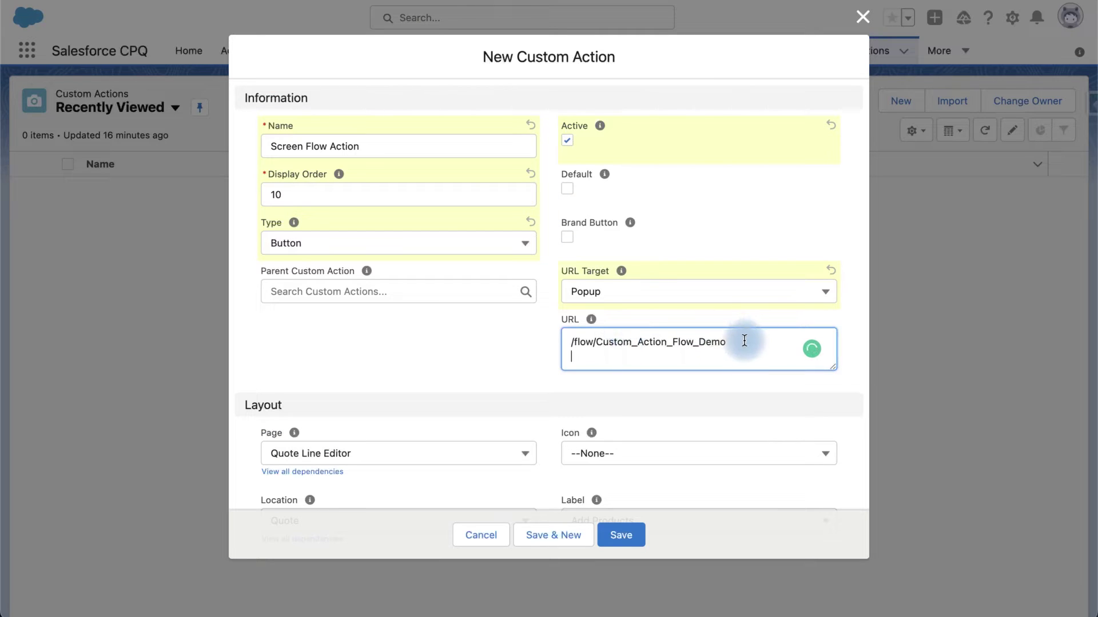
key(BackSpace)
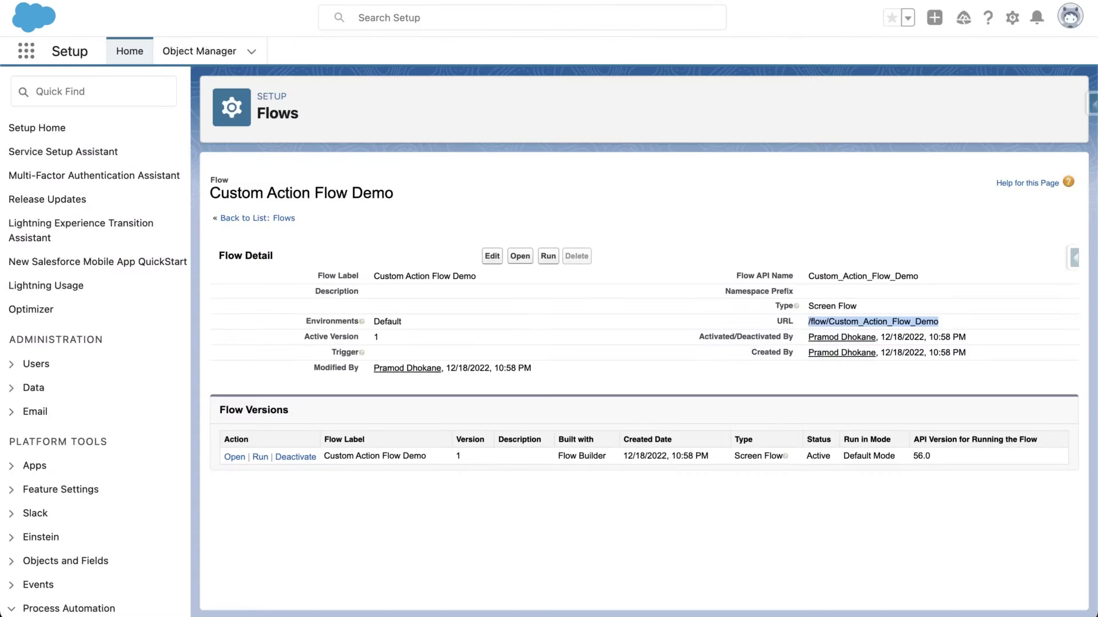
click(258, 458)
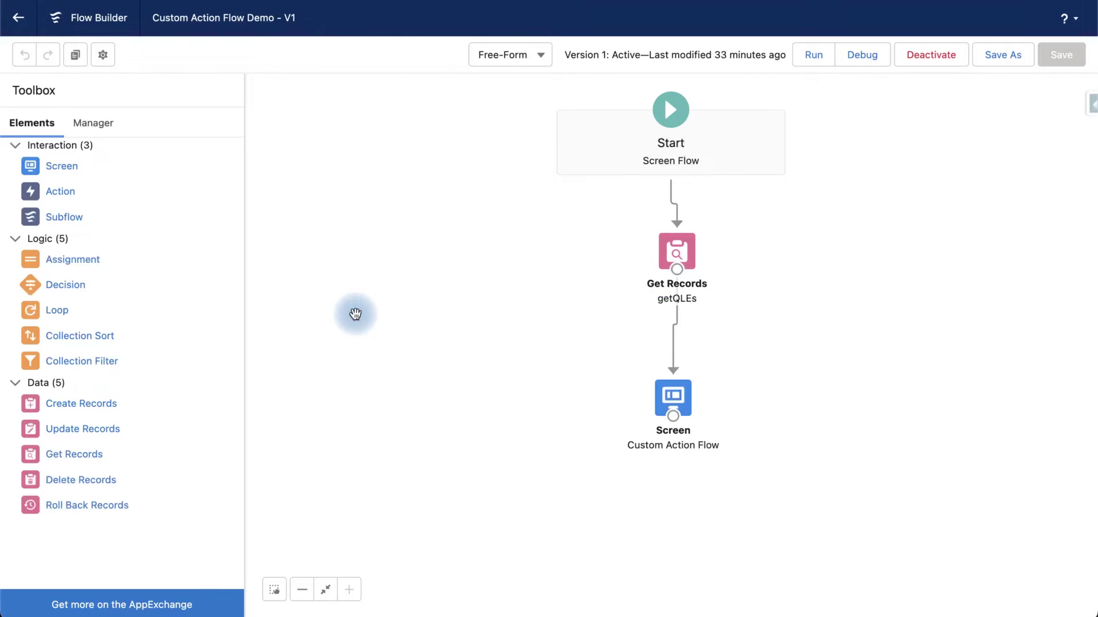
Review the RecordId variable among the Custom Action Flow Demo's Manager resources.
click(95, 123)
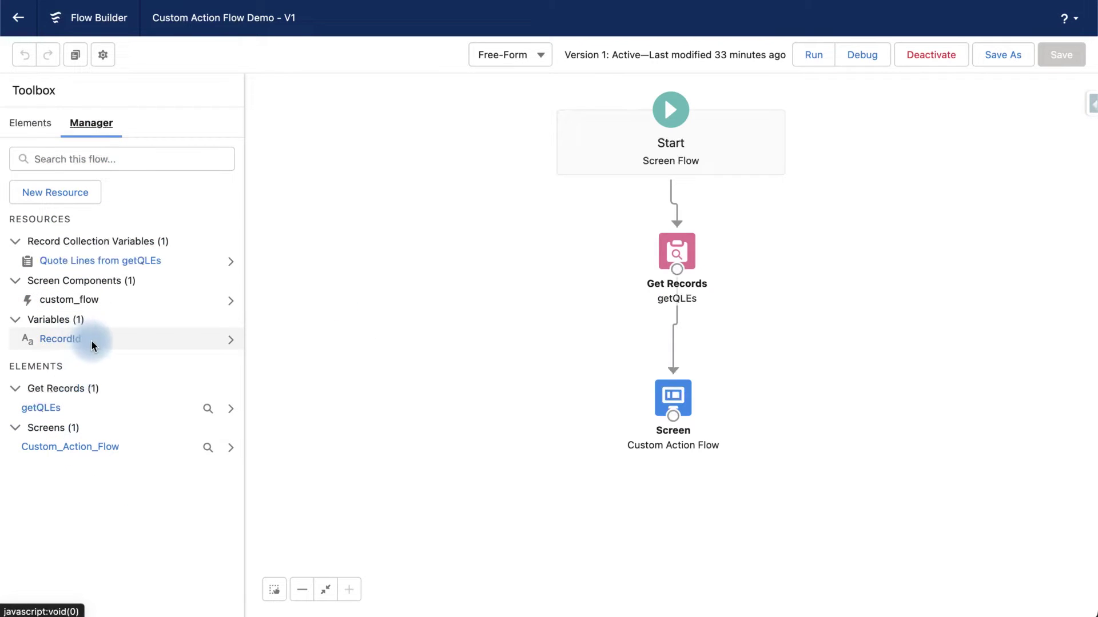
click(106, 341)
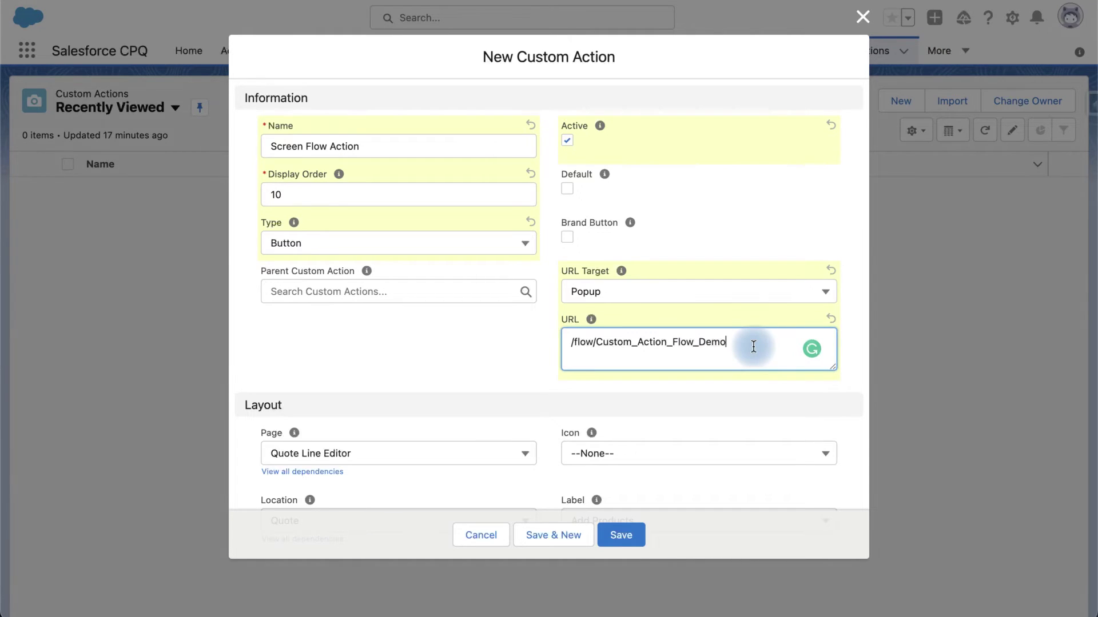
Append ?RecordId={!SBQQ__Quote__c.Id} to the URL so the quote Id reaches the flow.
text(?)
text(Record)
text(Id)
text(=)
text({})
text(!)
text(S)
text(B)
text(QQ)
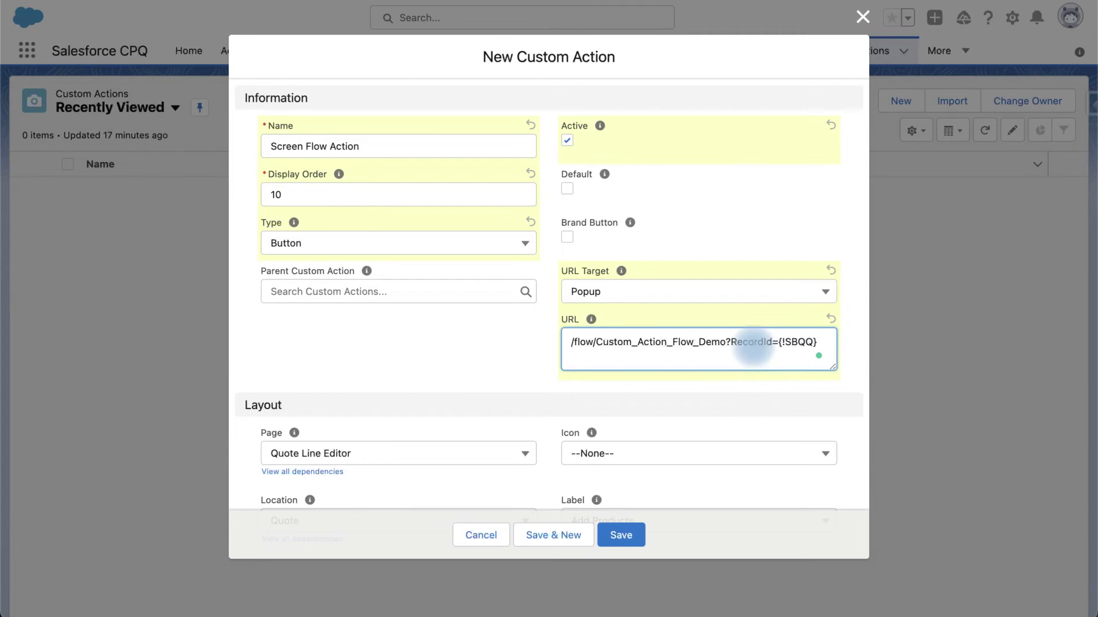
text(__)
text(Quote)
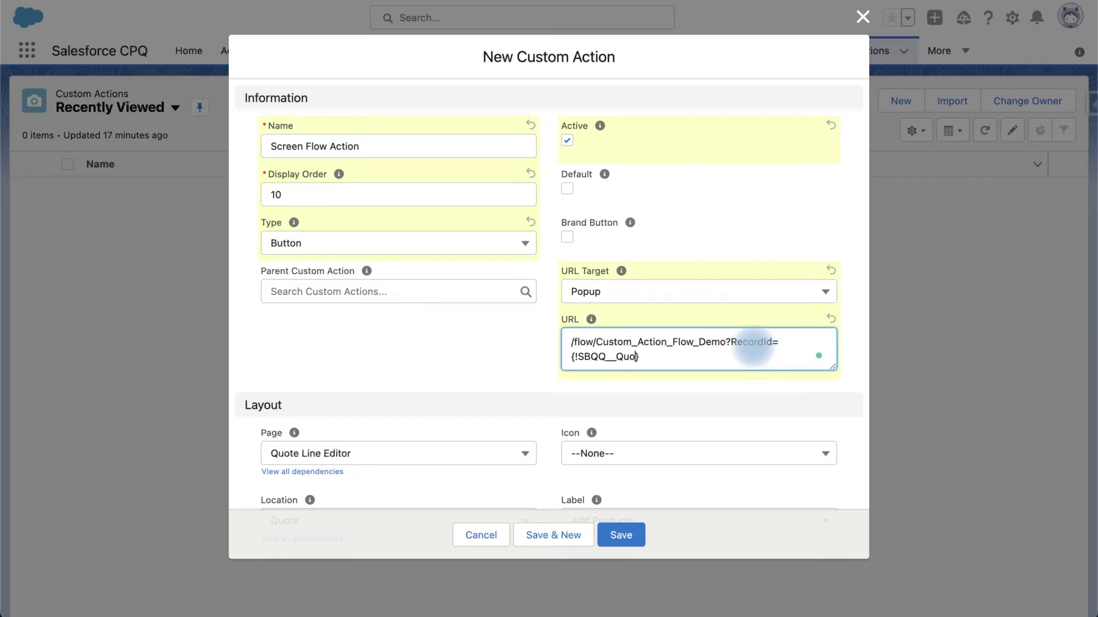
text(__c.Id)
click(653, 388)
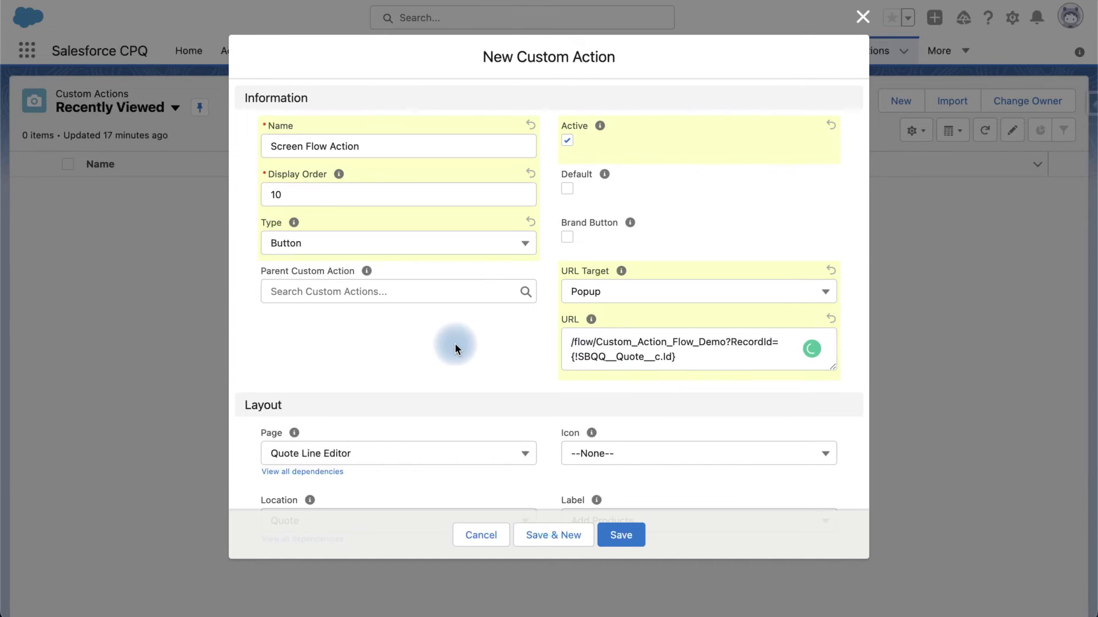
Give the action the label Screen Flow and save it.
scroll(454, 343, down, 5)
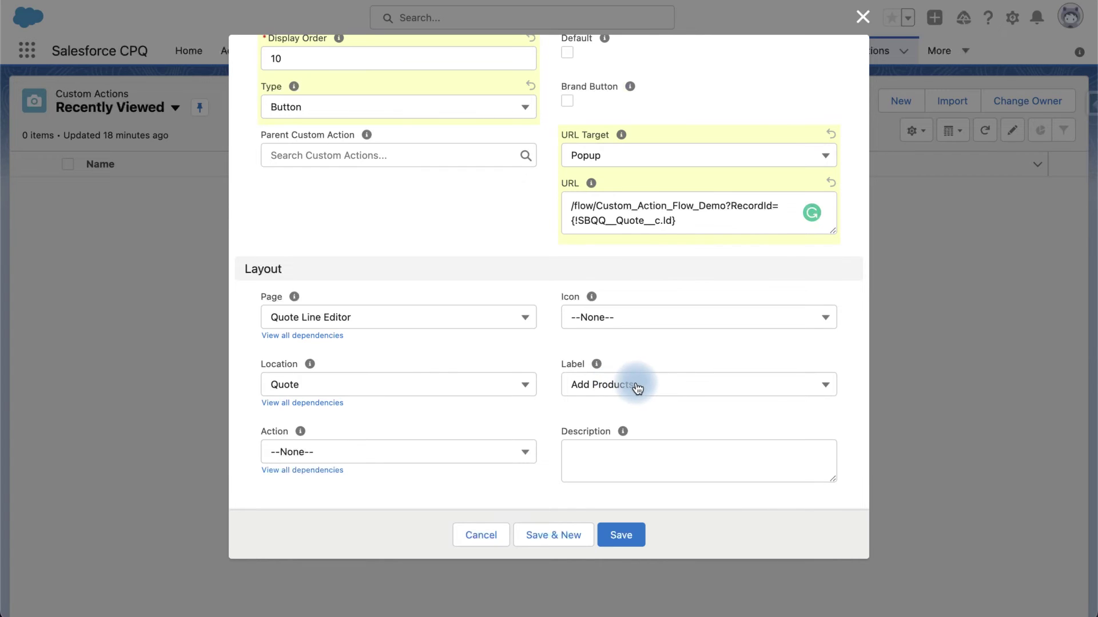
click(626, 387)
scroll(632, 518, down, 10)
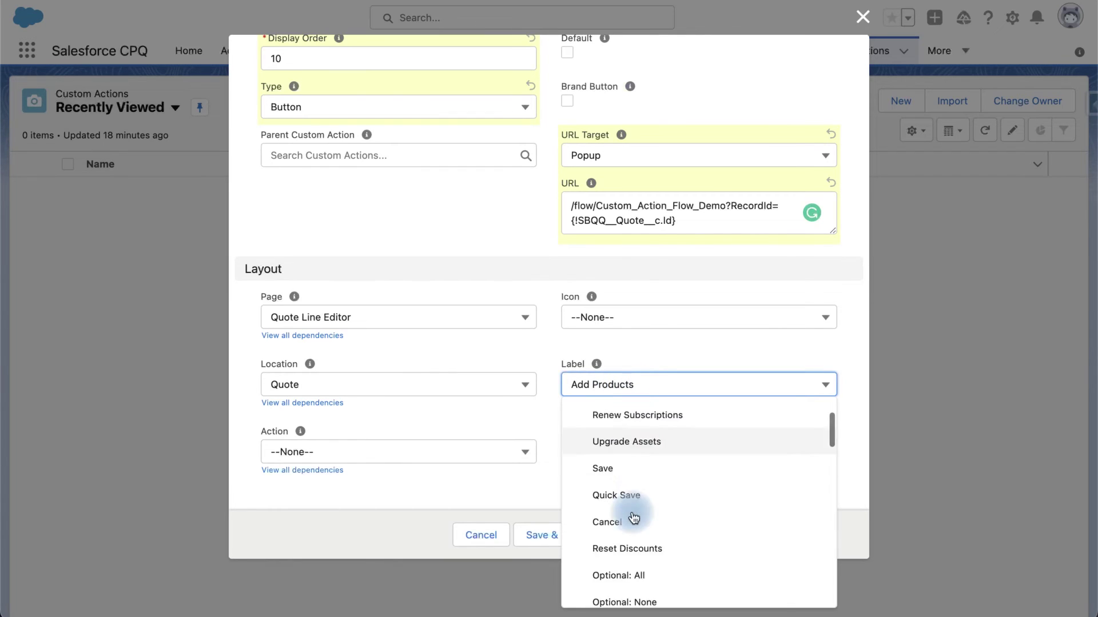
scroll(631, 515, down, 3)
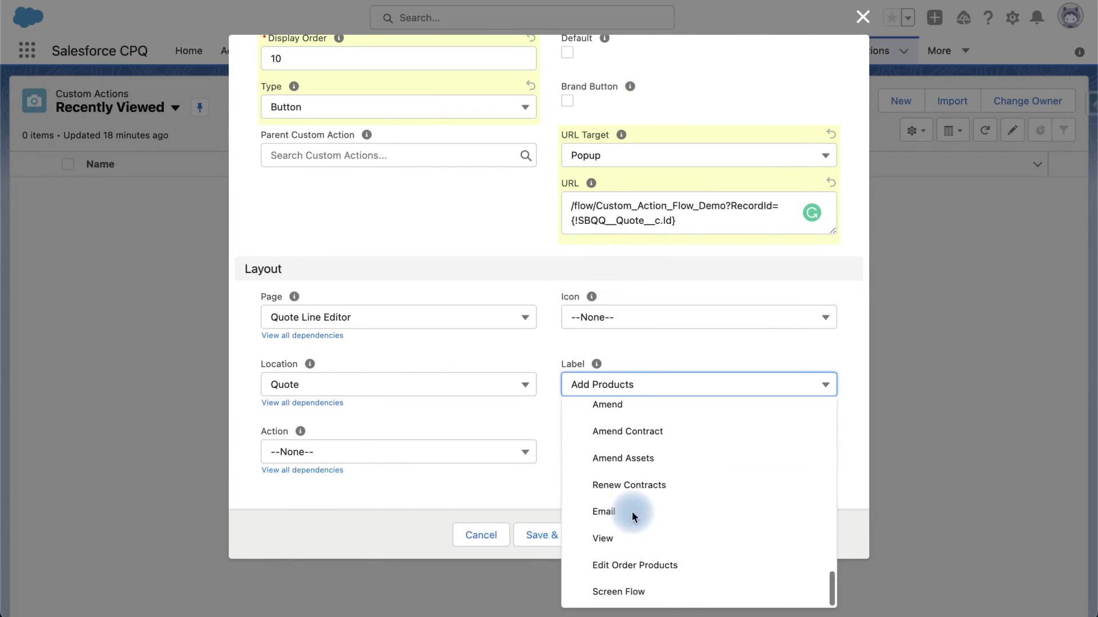
click(620, 590)
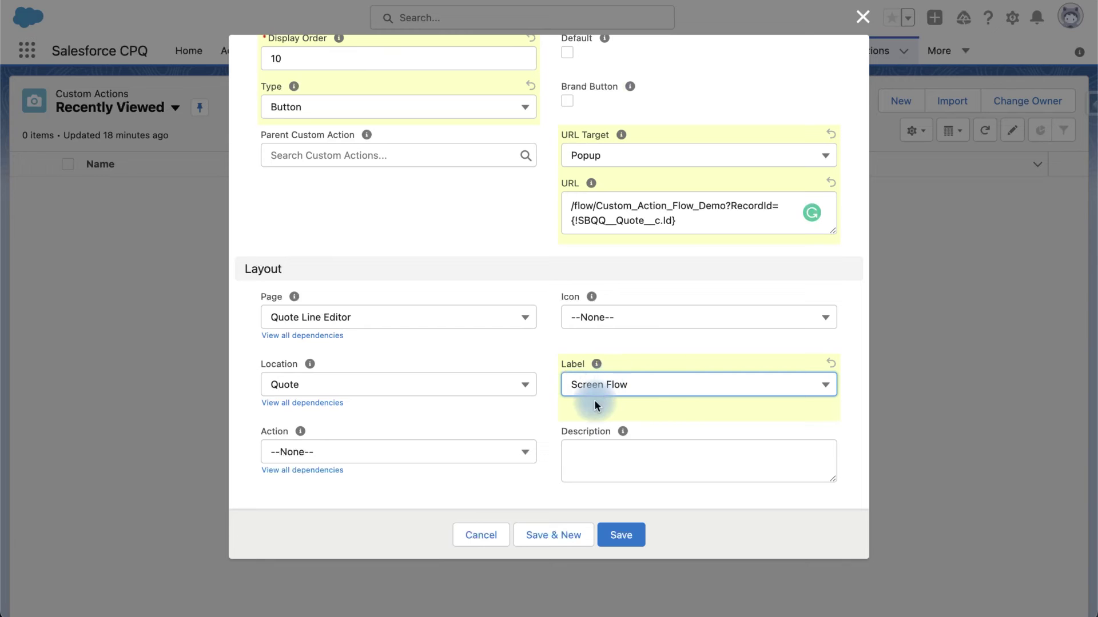
click(621, 537)
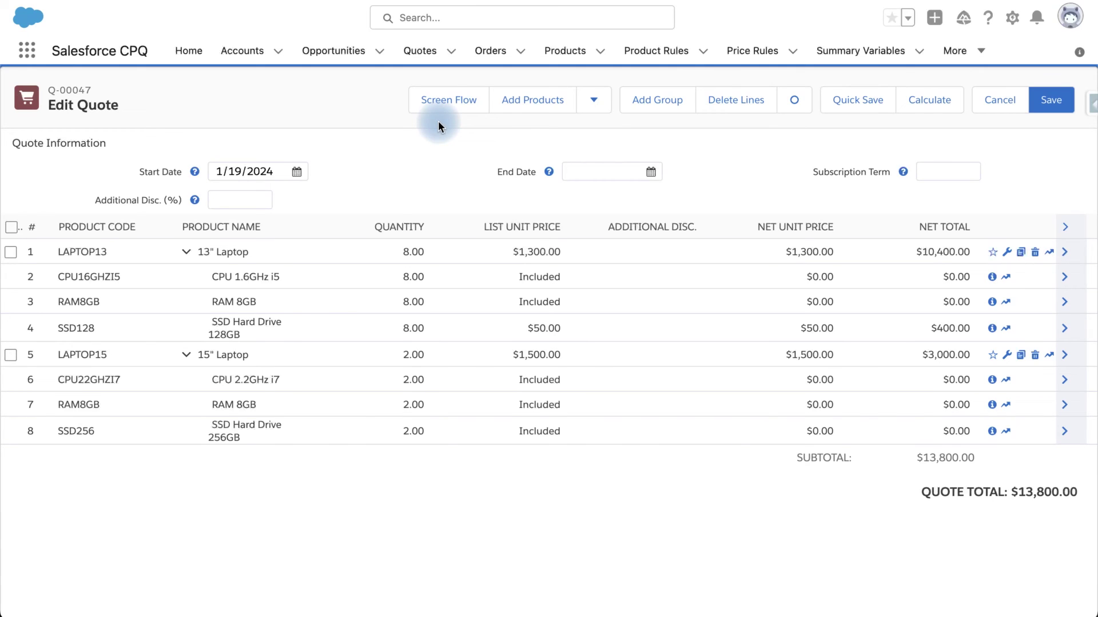
Launch the Screen Flow action from quote Q-00047's Quote Line Editor toolbar.
click(443, 106)
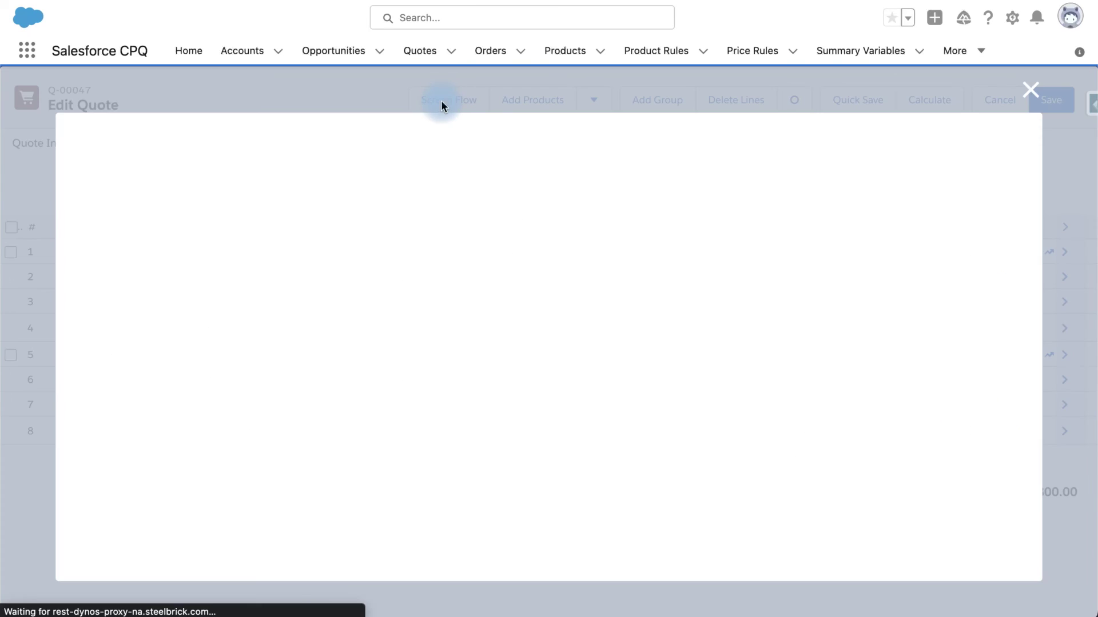